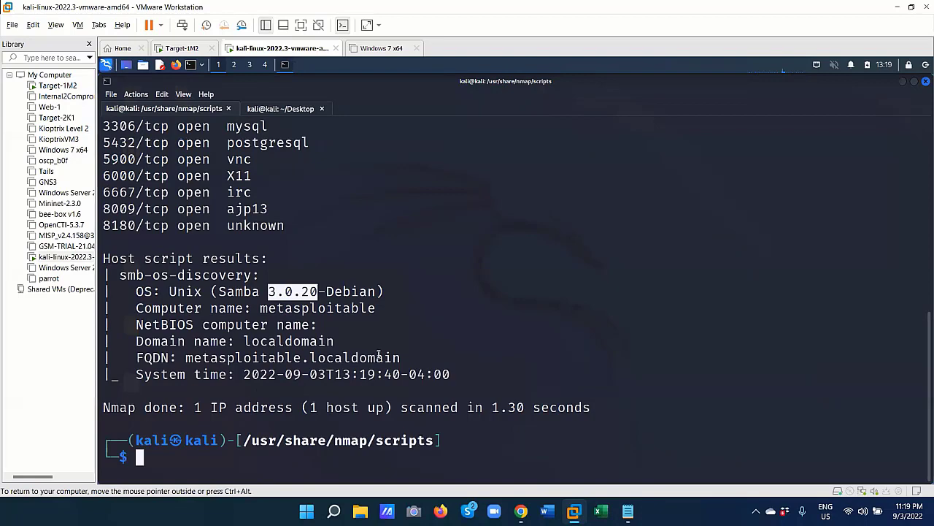
Step: Clear the terminal, list the contents of /usr/share/nmap/scripts and look through the available NSE scripts
scroll(378, 355, up, 5)
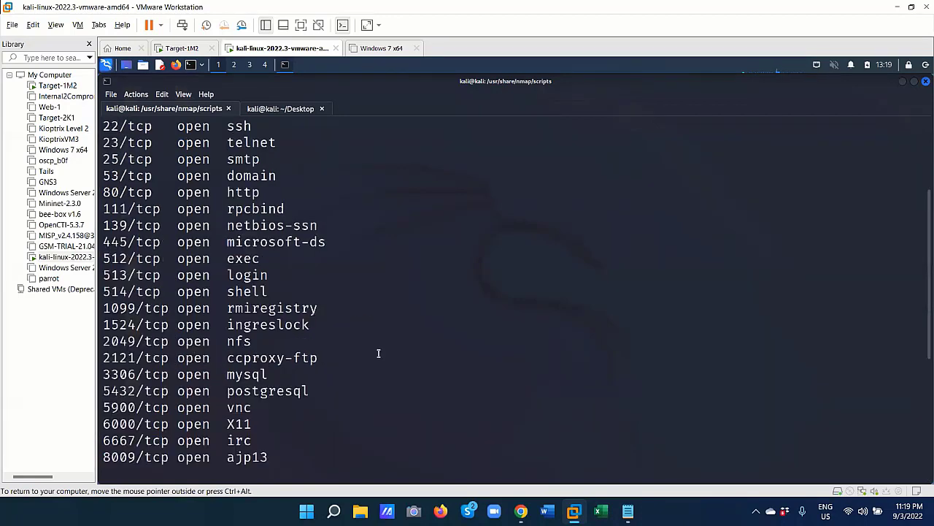
key(ctrl+l)
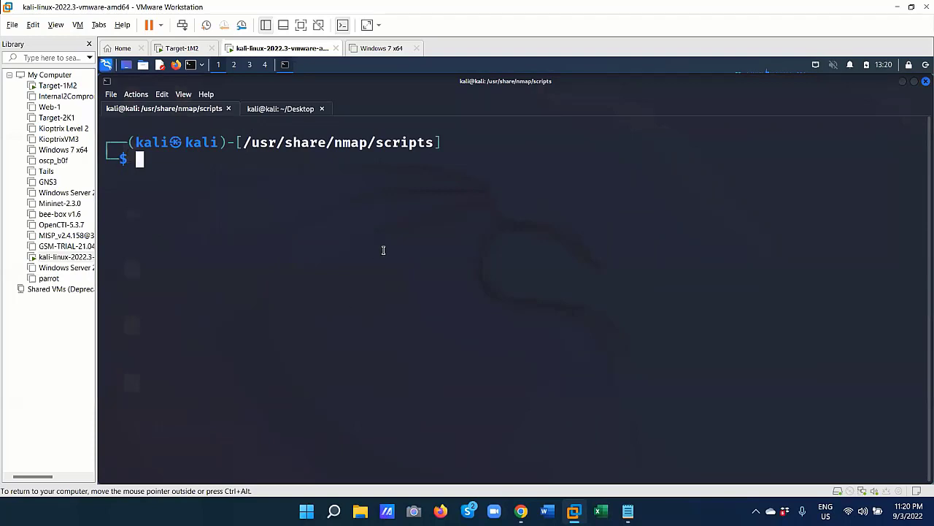
text(ls)
key(Return)
scroll(384, 250, up, 1)
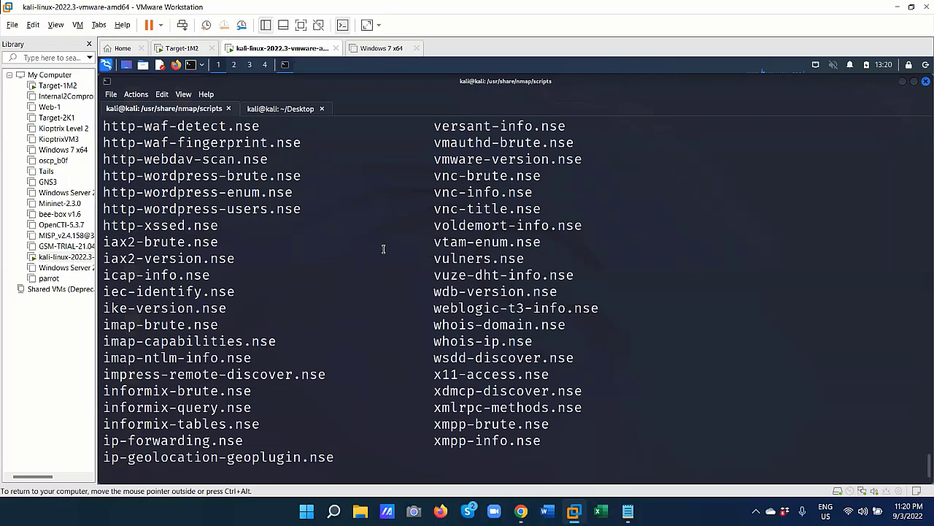
scroll(383, 249, up, 9)
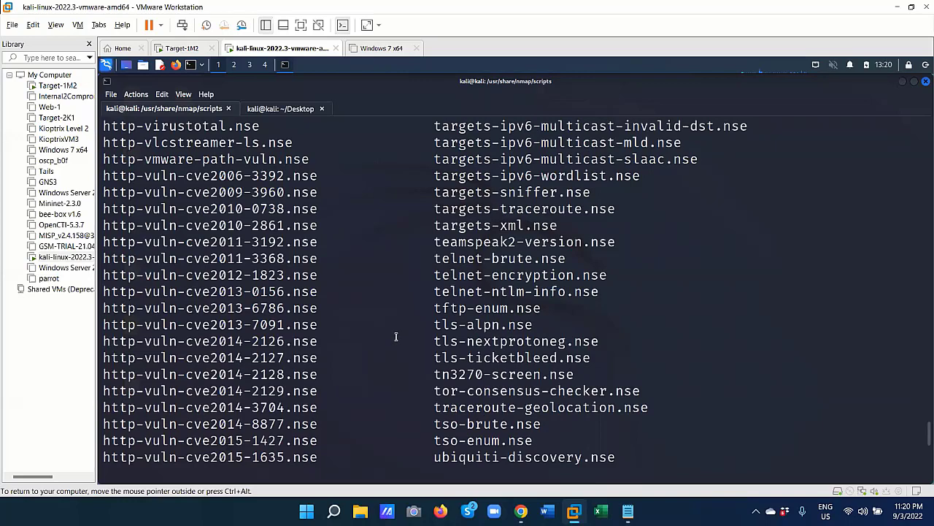
scroll(397, 336, up, 9)
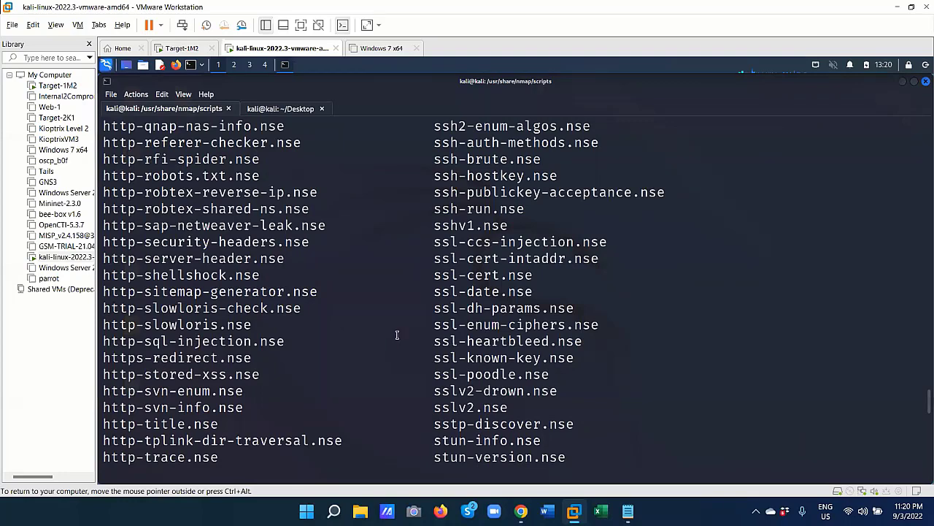
scroll(397, 335, up, 20)
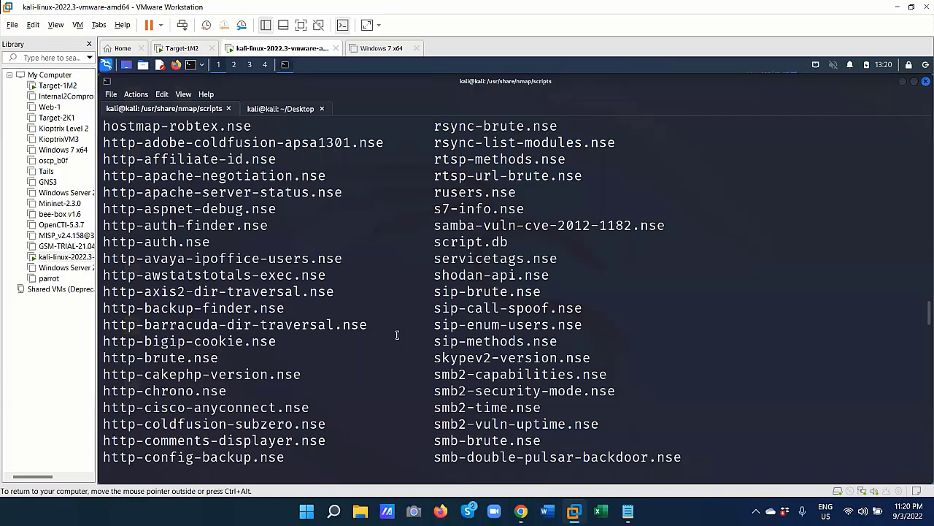
scroll(397, 337, up, 1)
scroll(397, 336, up, 1)
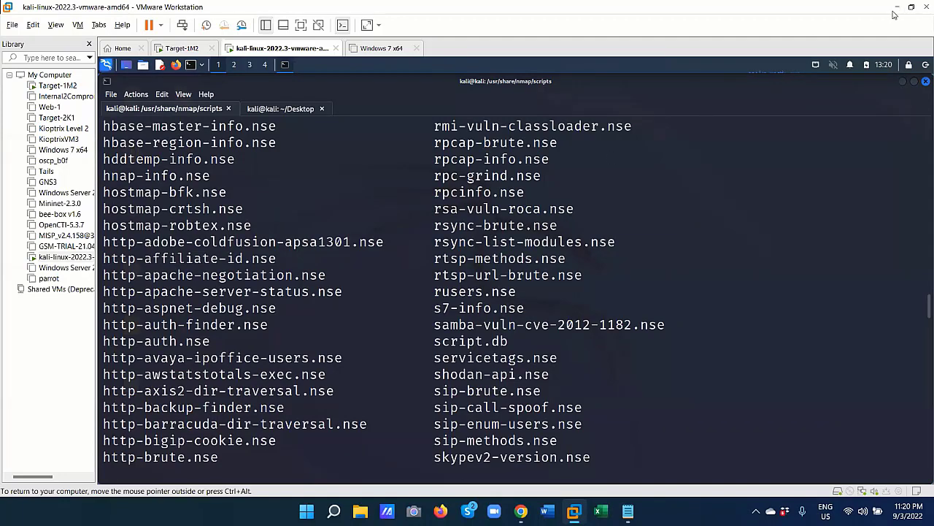
scroll(790, 63, up, 2)
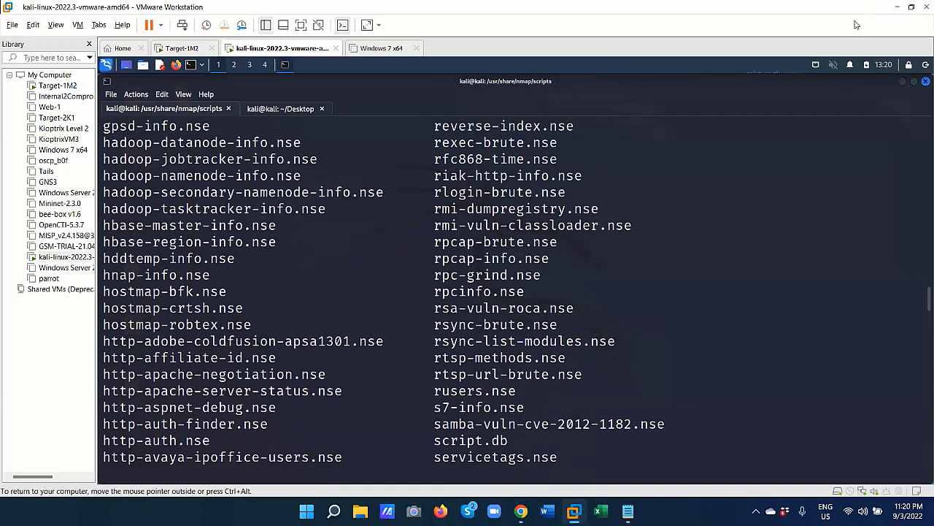
click(897, 6)
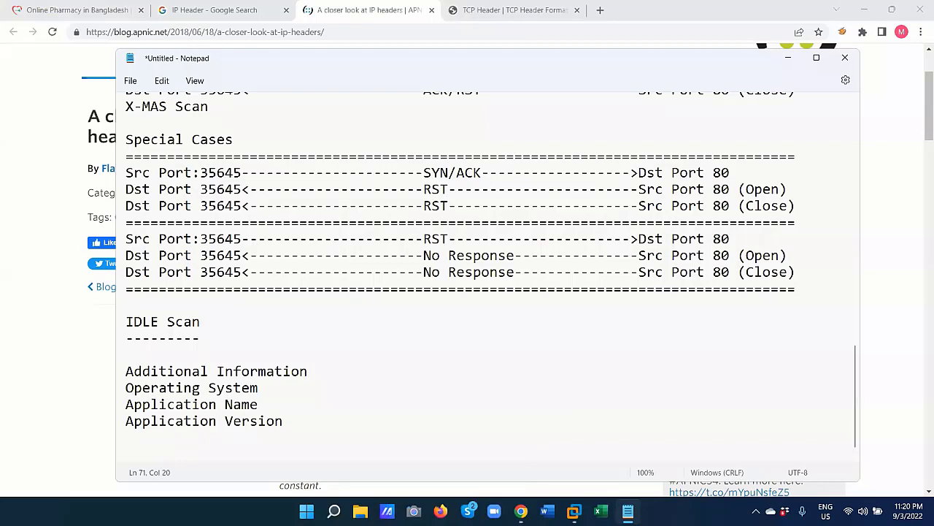
click(522, 509)
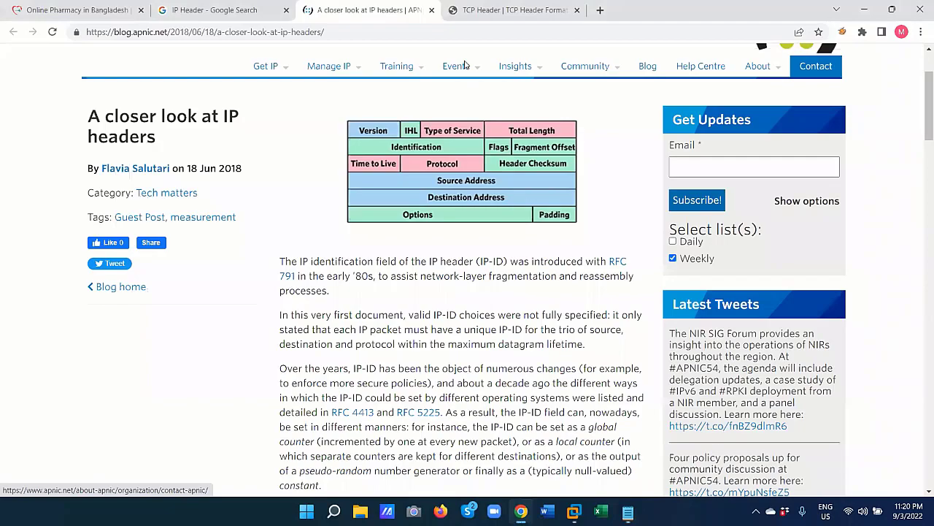
key(super+d)
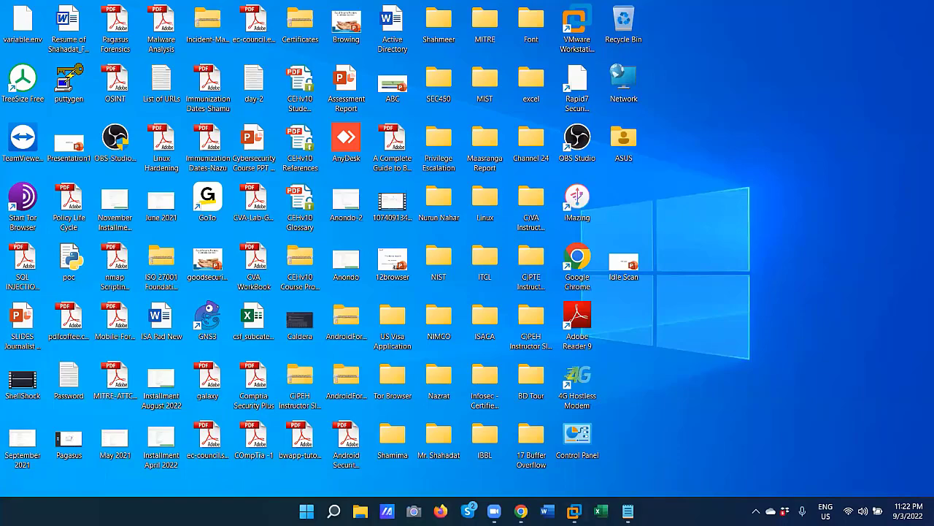
click(325, 429)
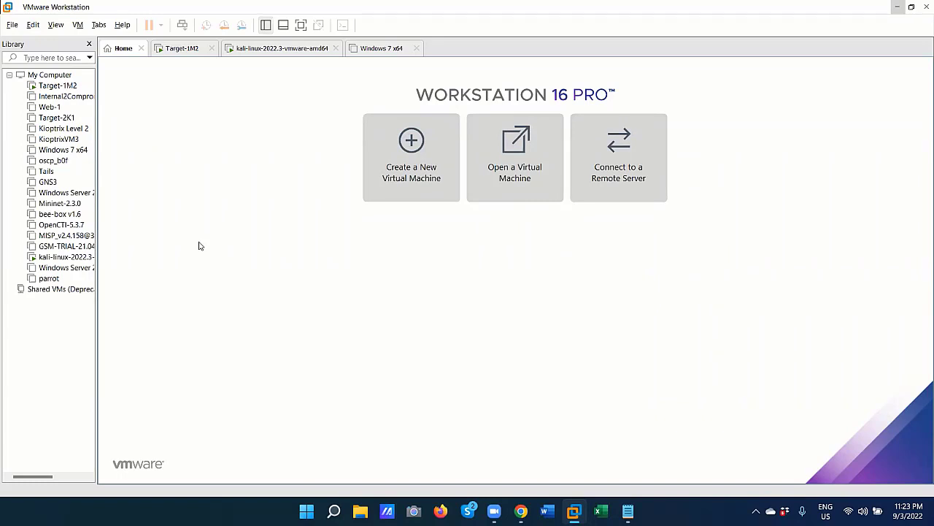
Step: Switch to the Notepad notes, add "user" and "pass" lines with the target's login name and password at the end, and minimize them
mouse_move(628, 510)
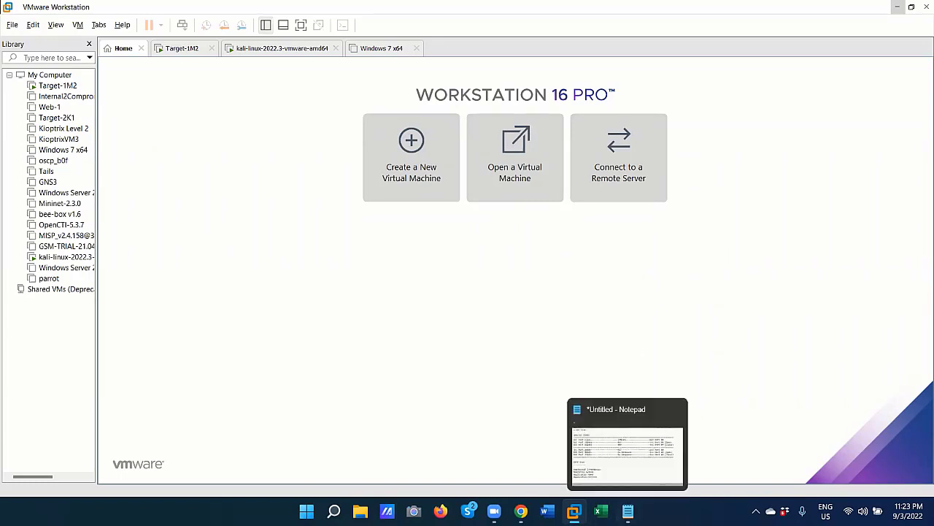
click(619, 400)
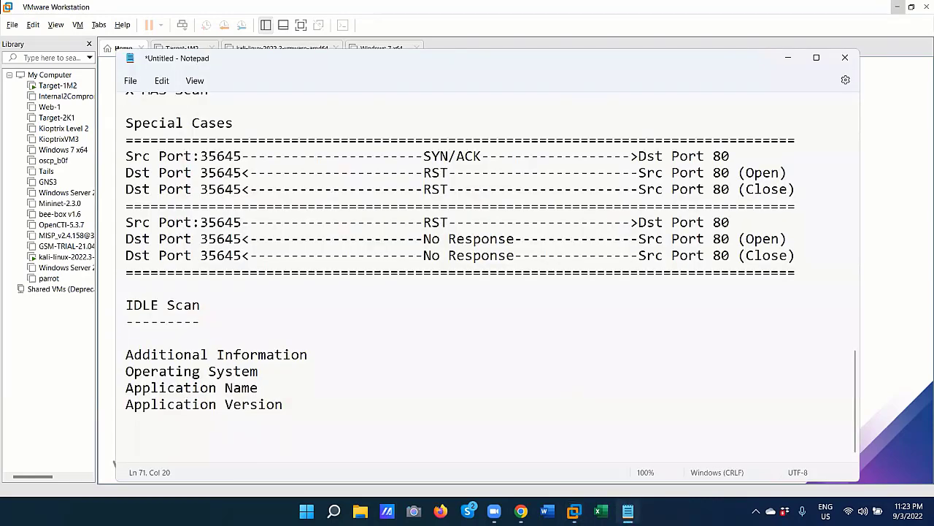
key(Return)
key(Return)
key(Return)
text(user: msfadmin)
key(Return)
text(p)
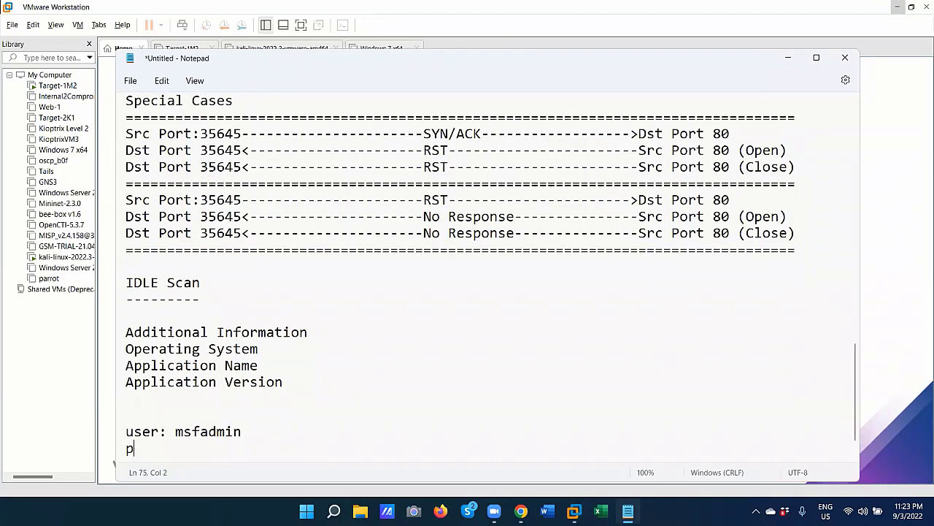
text(ass: msfadmin)
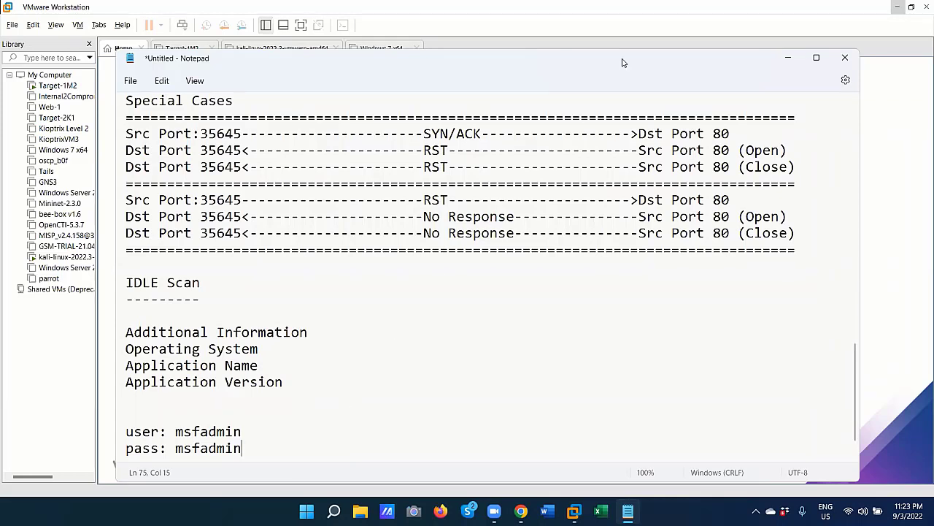
click(788, 60)
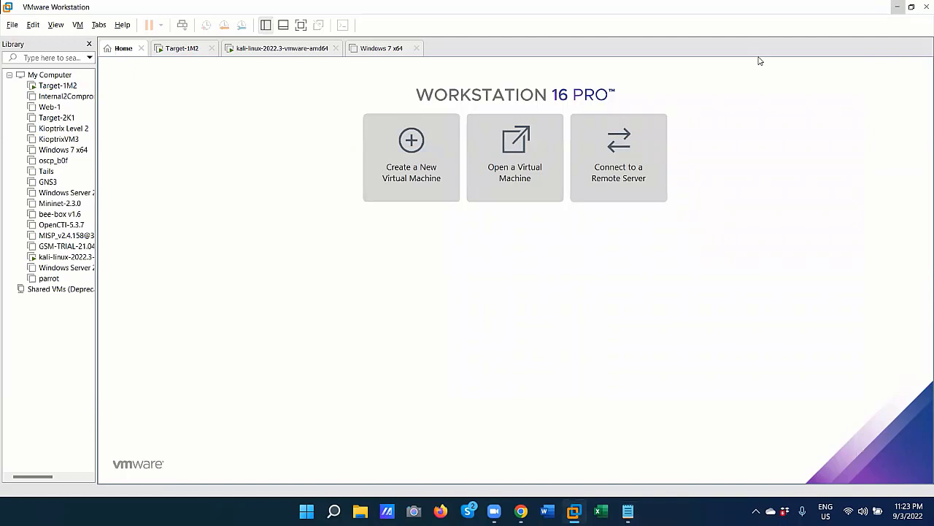
Step: Wake the Target-1M2 virtual machine's console to view its login screen, and release input back to the host
click(183, 49)
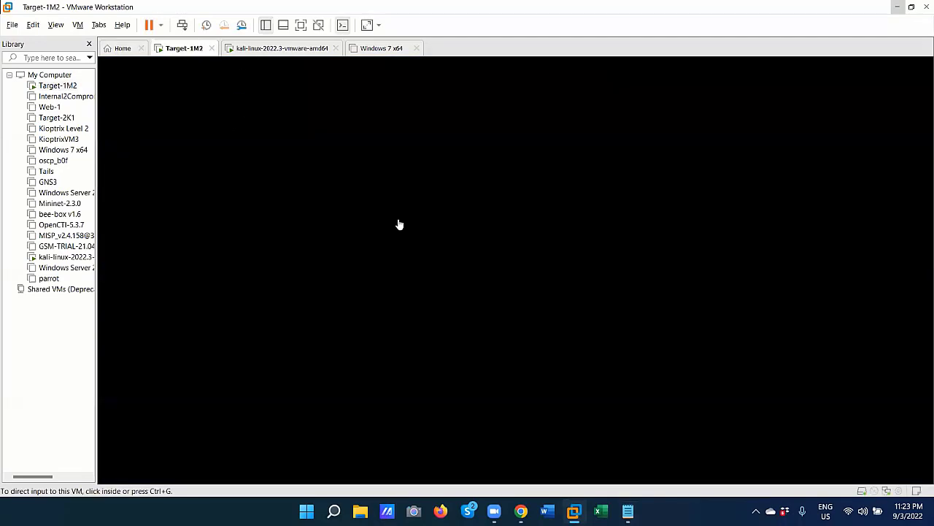
click(284, 49)
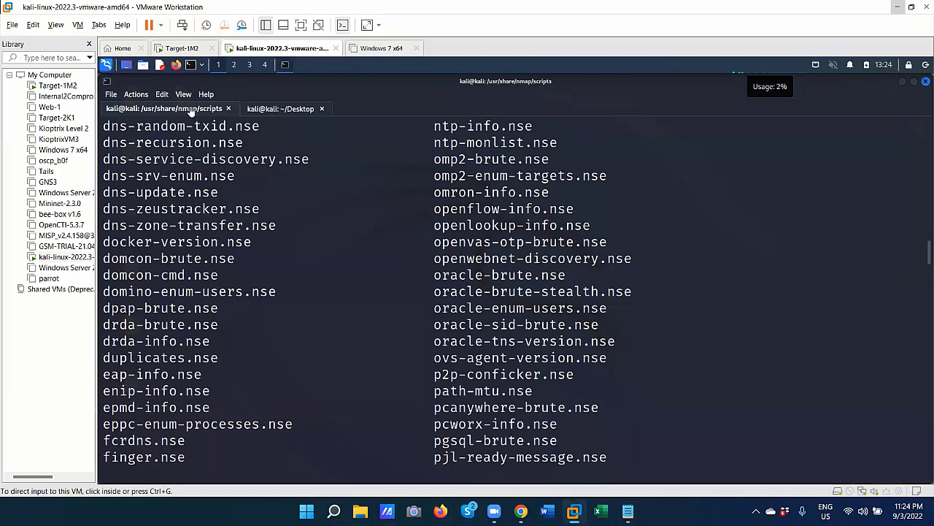
click(188, 48)
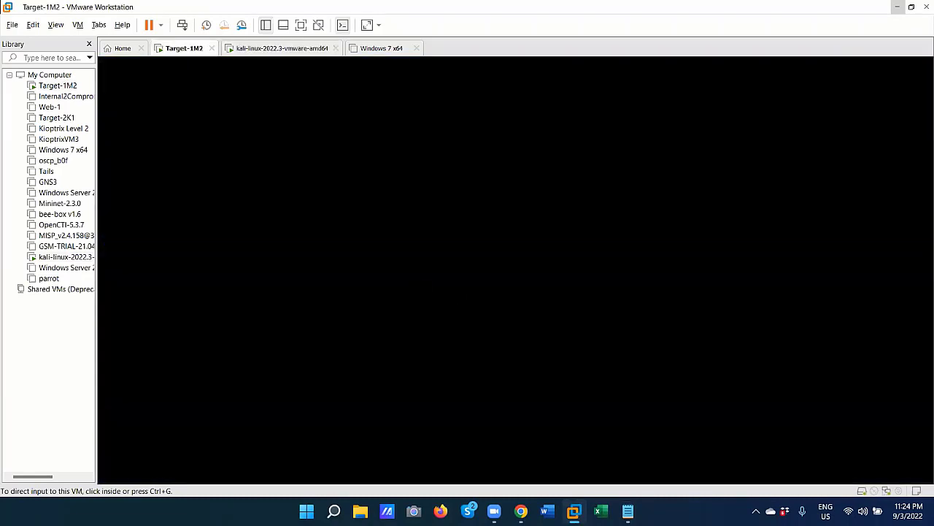
key(ctrl+g)
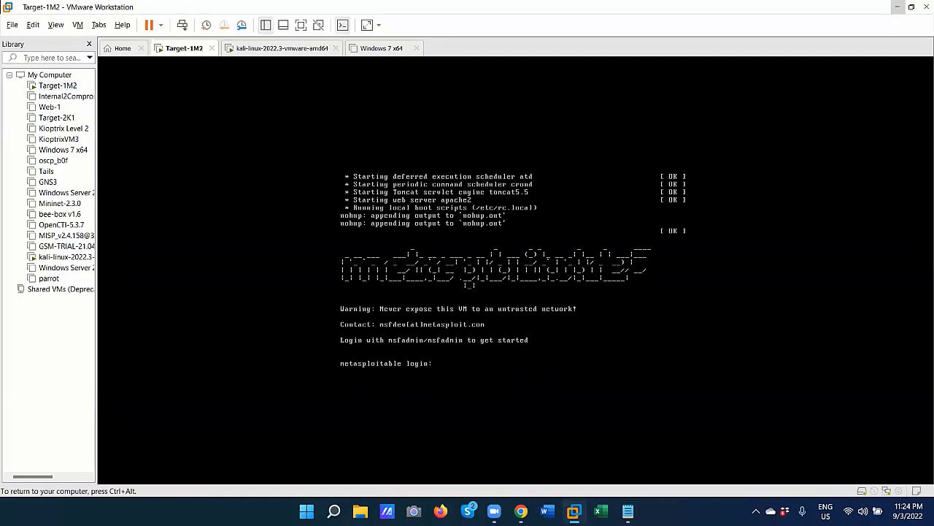
key(ctrl+alt)
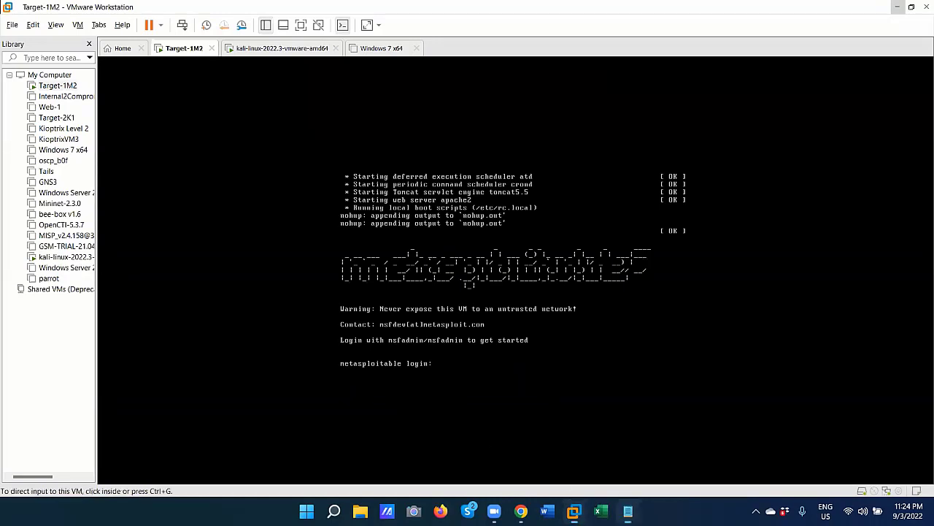
Step: Save the Notepad notes on the Desktop as "Port Scan" and close the file
key(alt+Tab)
scroll(265, 379, down, 1)
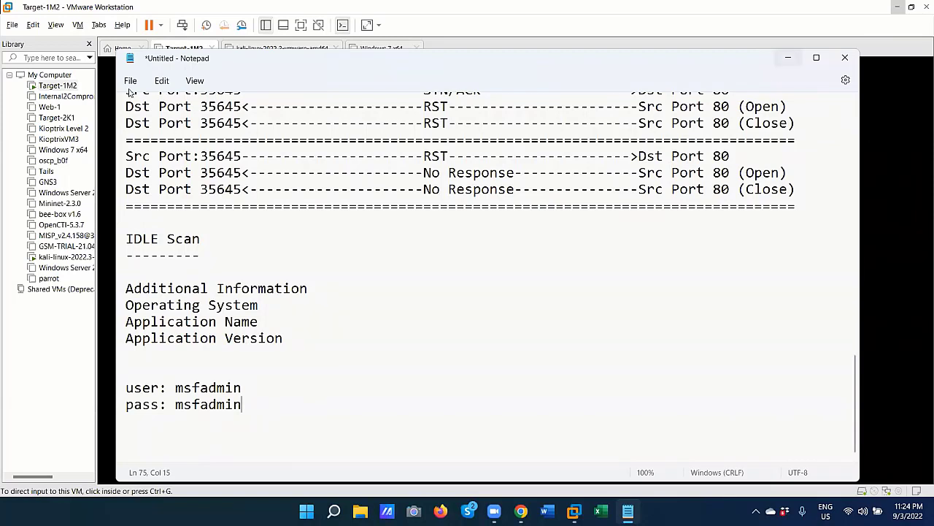
click(130, 80)
click(171, 183)
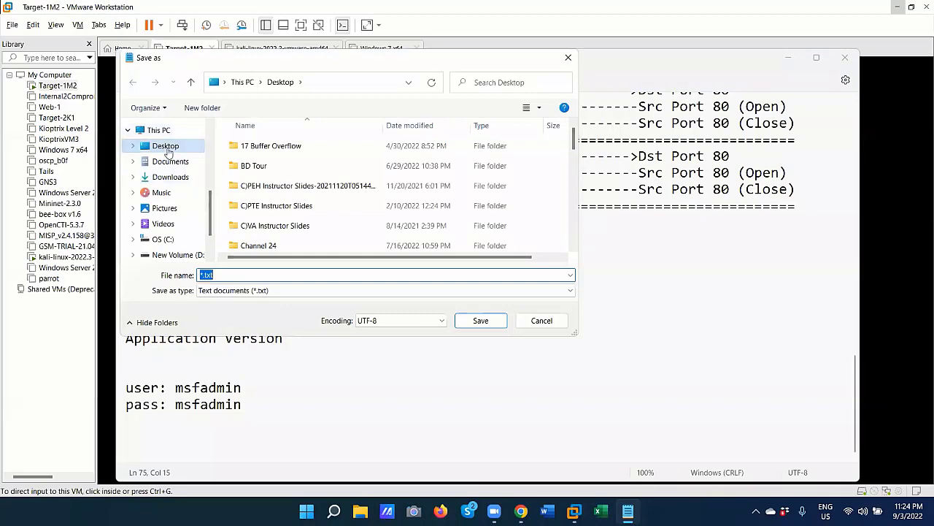
click(267, 274)
key(ctrl+a)
text(Port Scan)
click(481, 322)
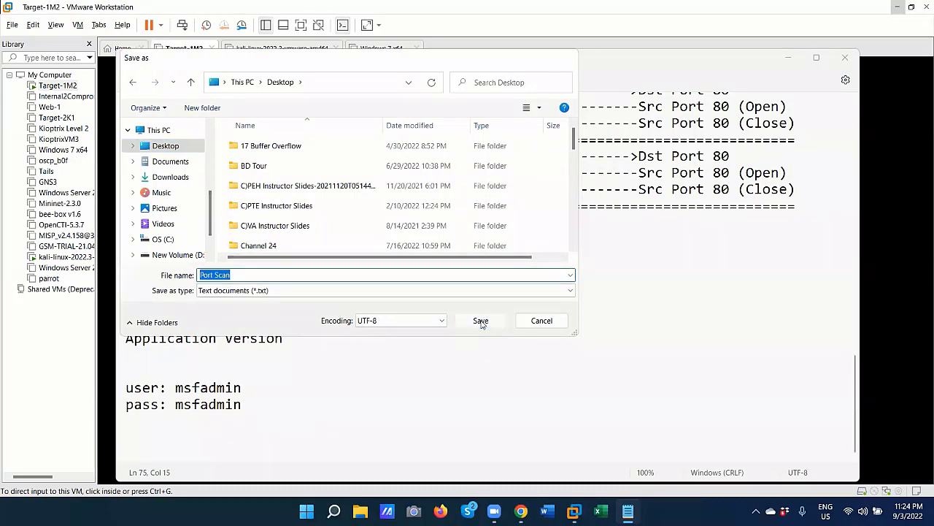
click(844, 59)
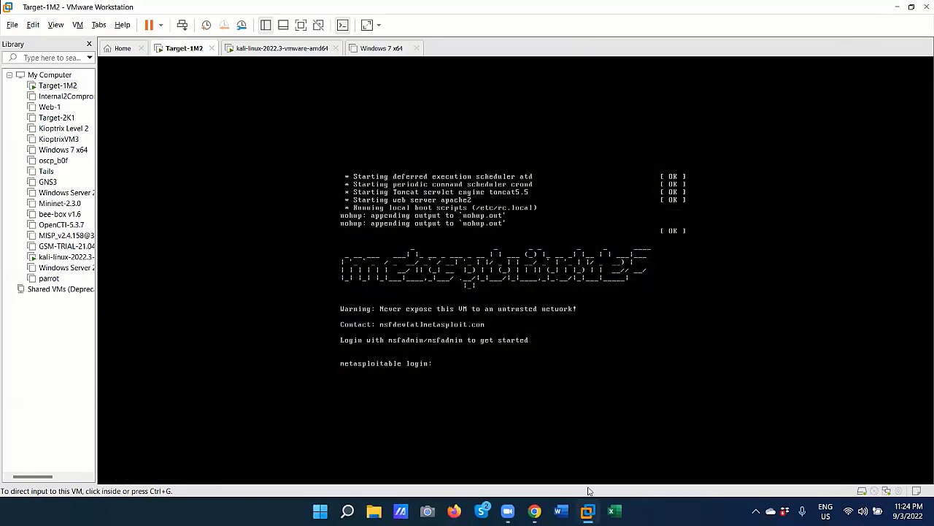
Step: Find the Port Scan text file among the Desktop files in Zoom's Open dialog
mouse_move(509, 511)
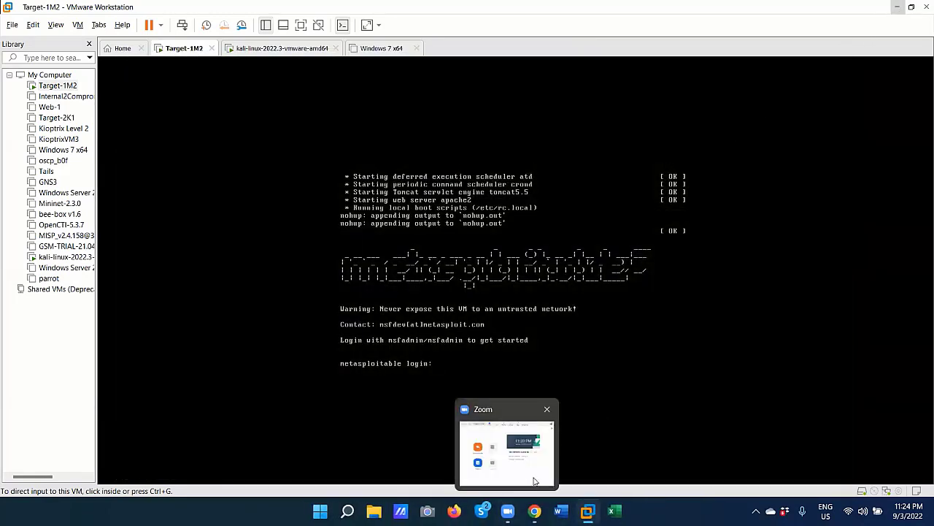
mouse_move(536, 479)
mouse_move(588, 511)
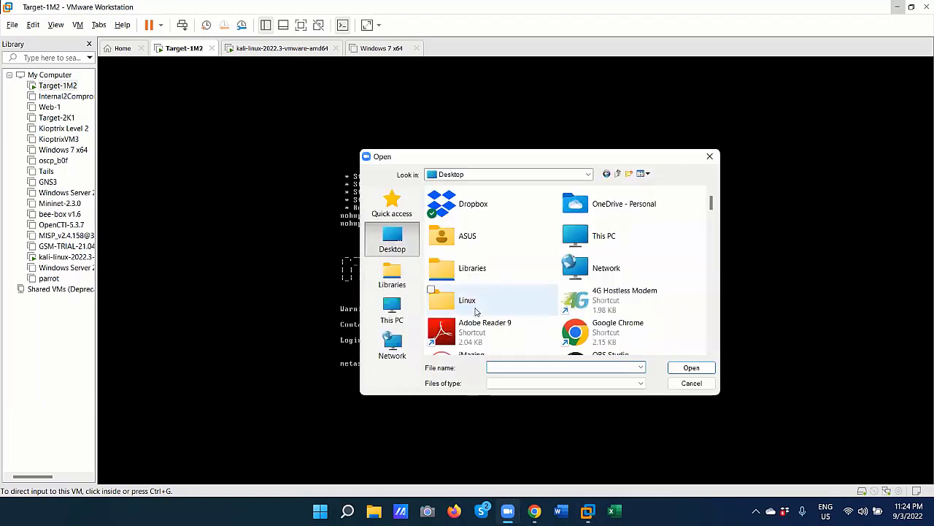
click(475, 310)
text(poc)
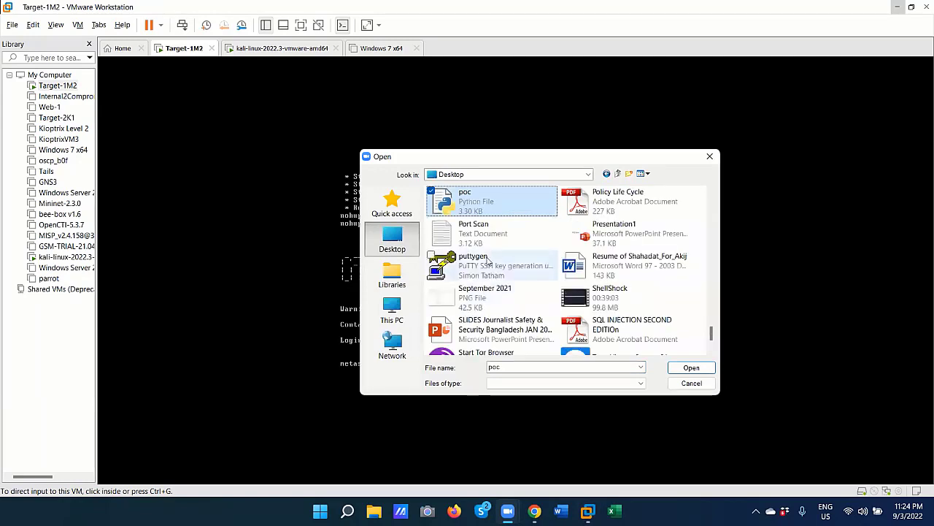